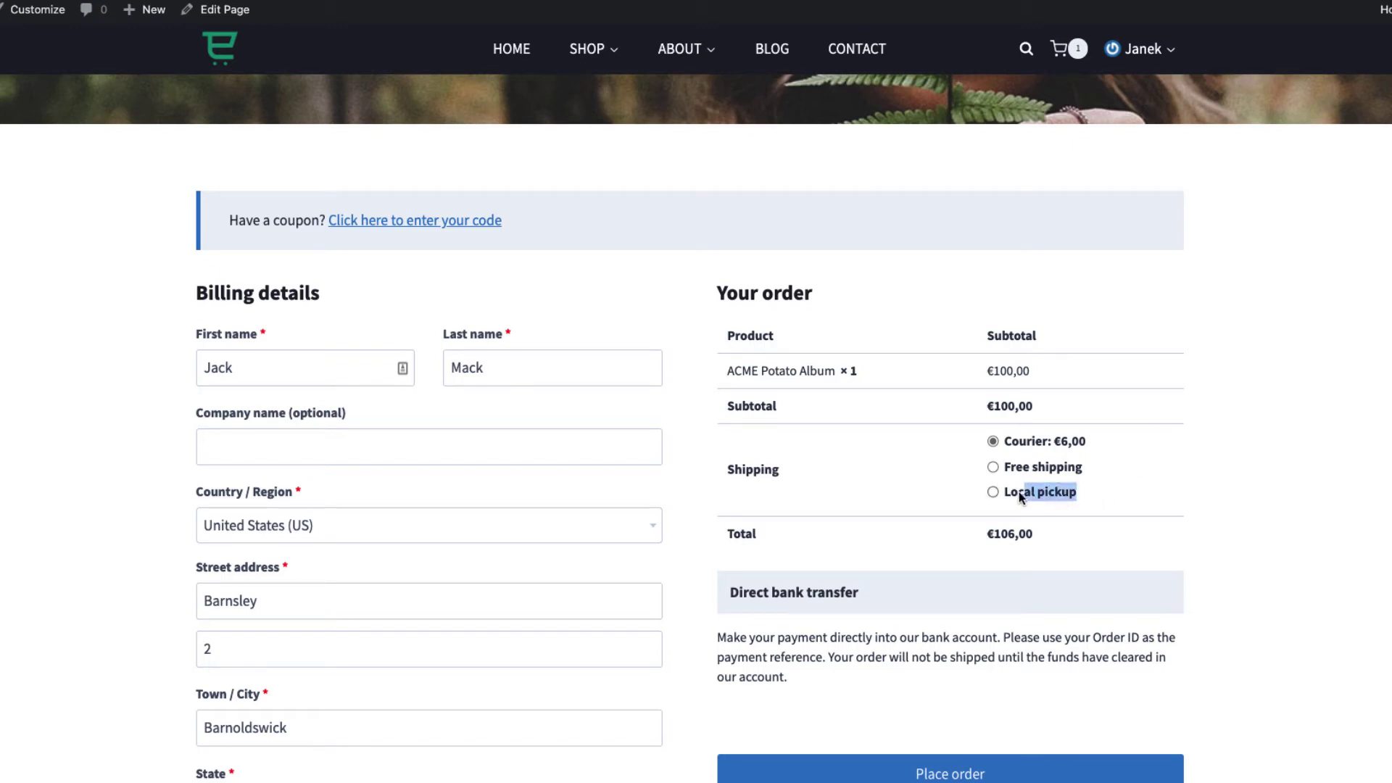
Switch the checkout shipping from Courier to Local pickup so the total shows €100,00
click(1192, 484)
click(995, 493)
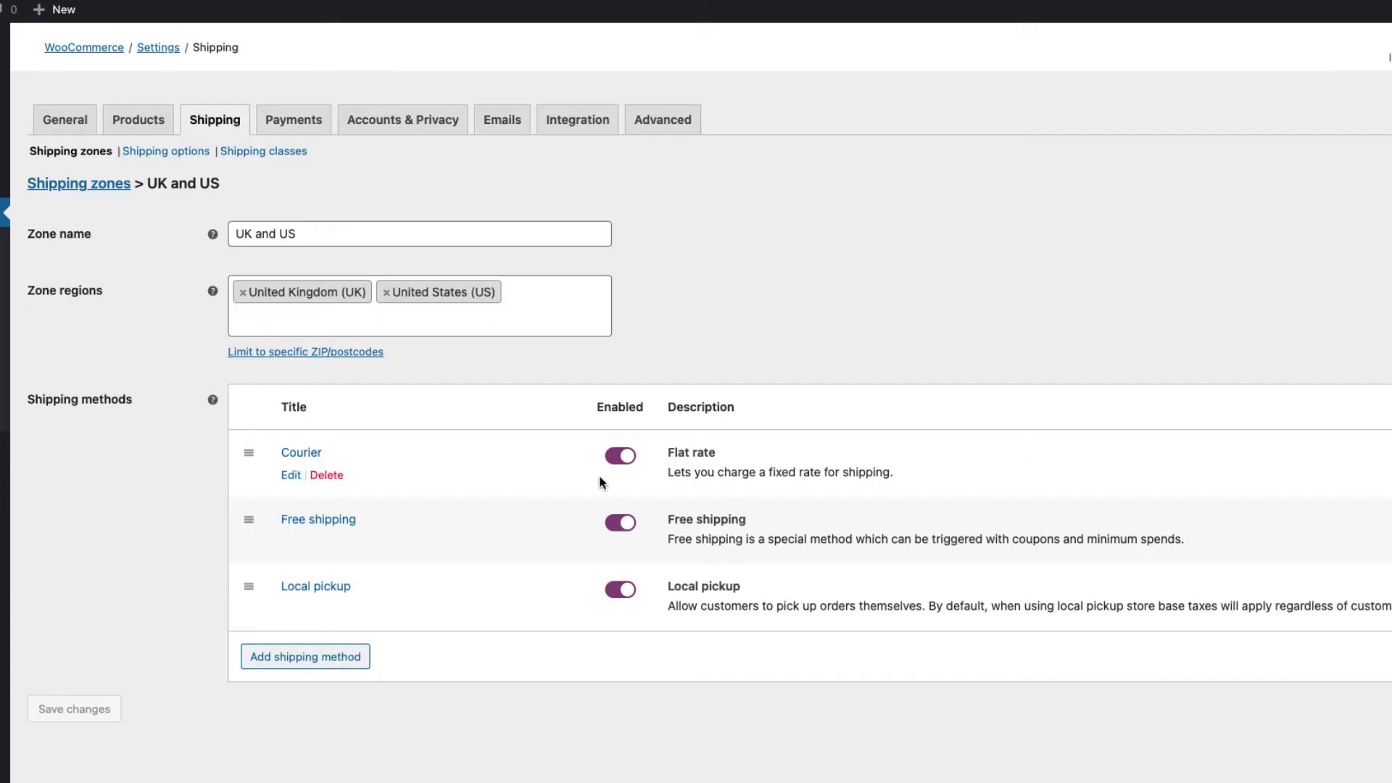
click(315, 589)
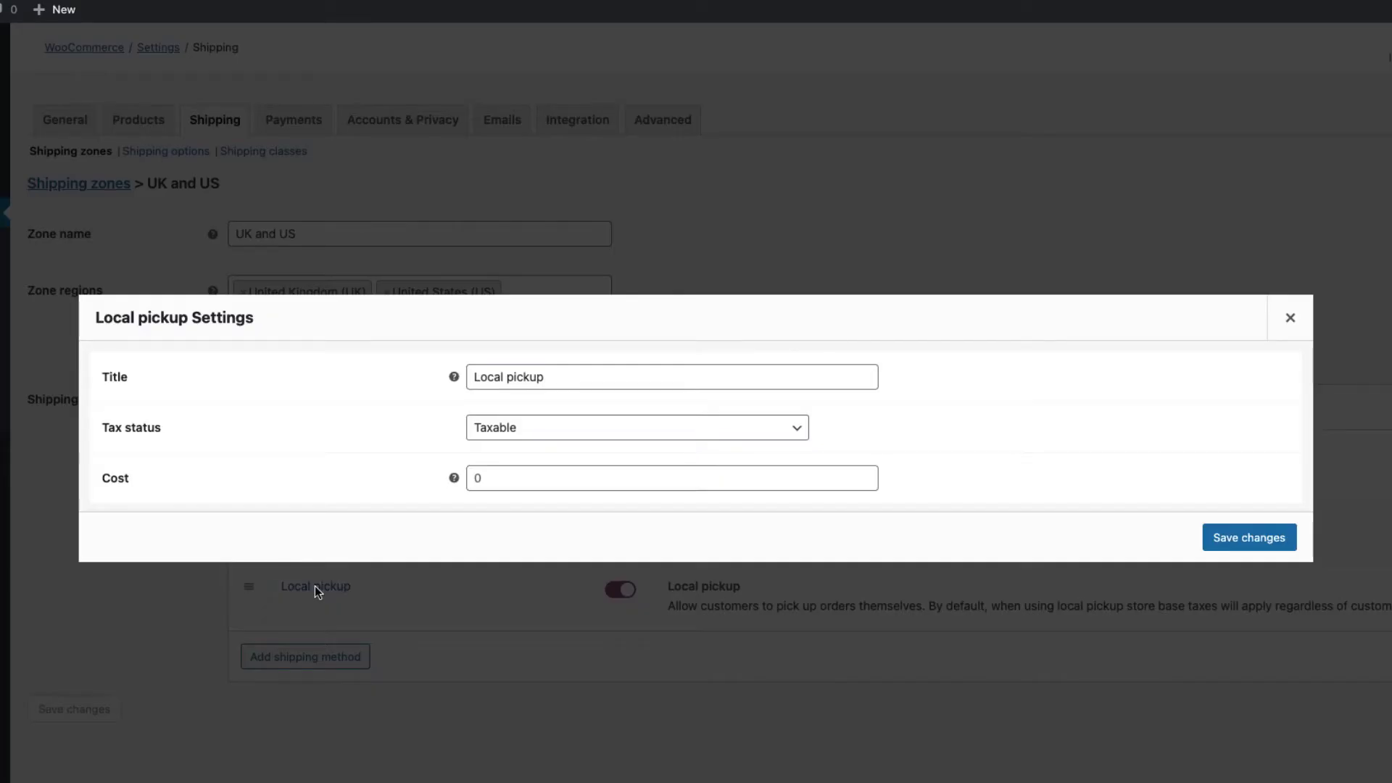
click(545, 377)
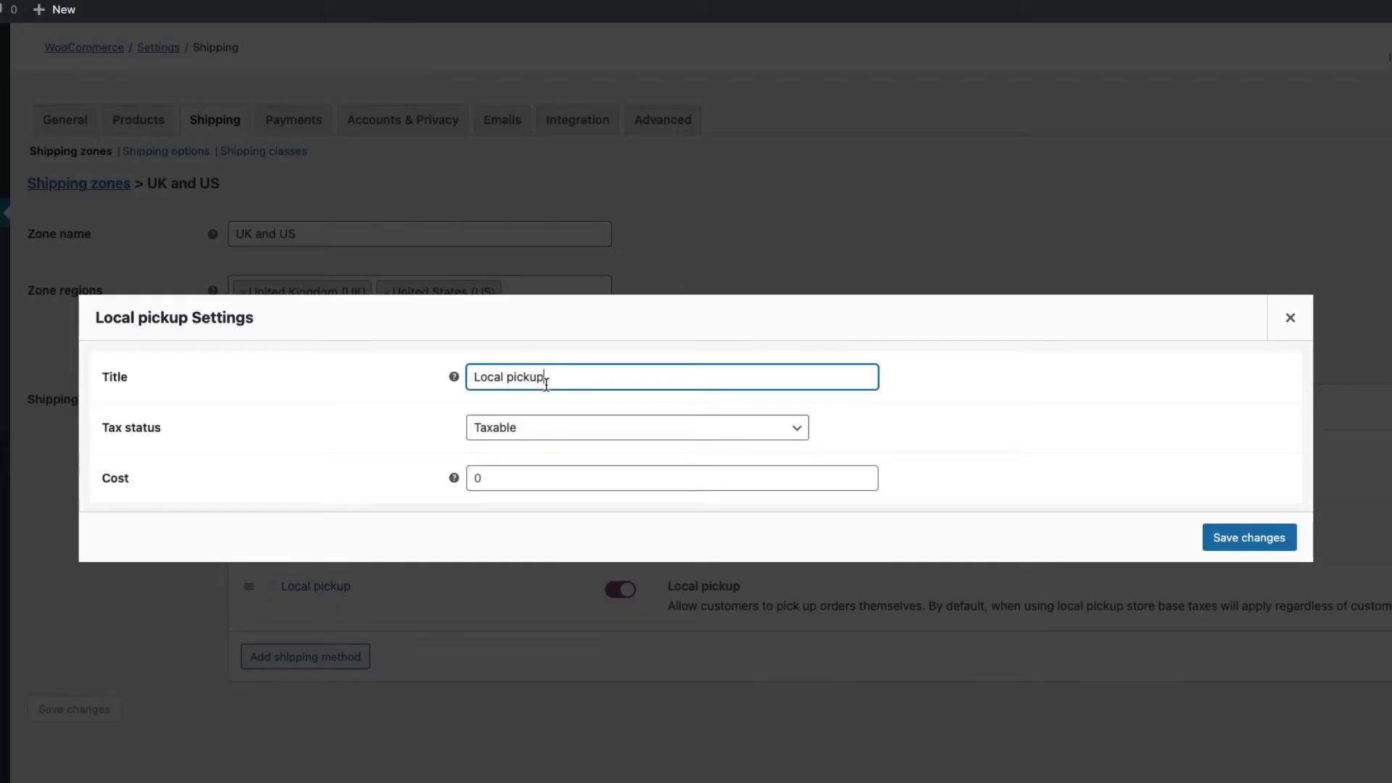
click(1290, 318)
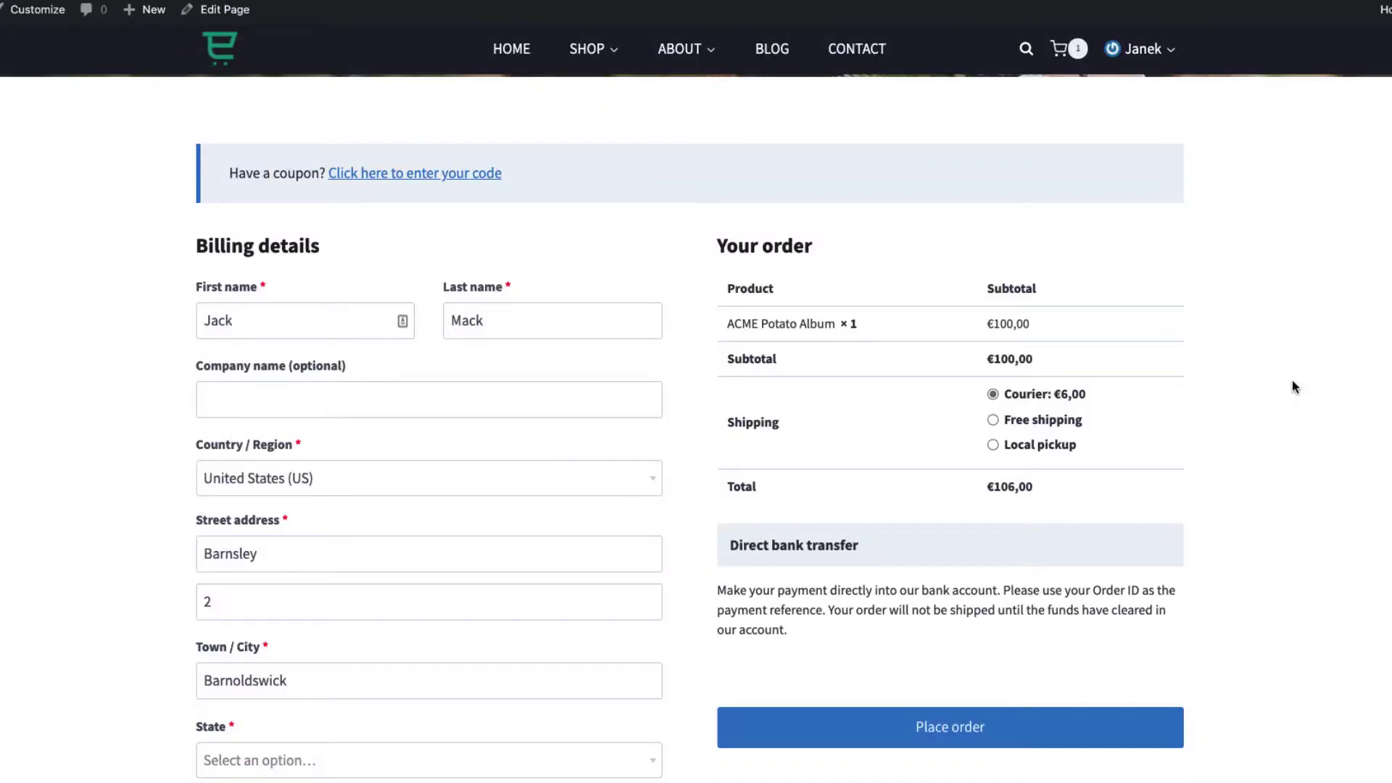
Select Local pickup and highlight the new -€10,00 Discount added line with the €90,00 total
click(991, 445)
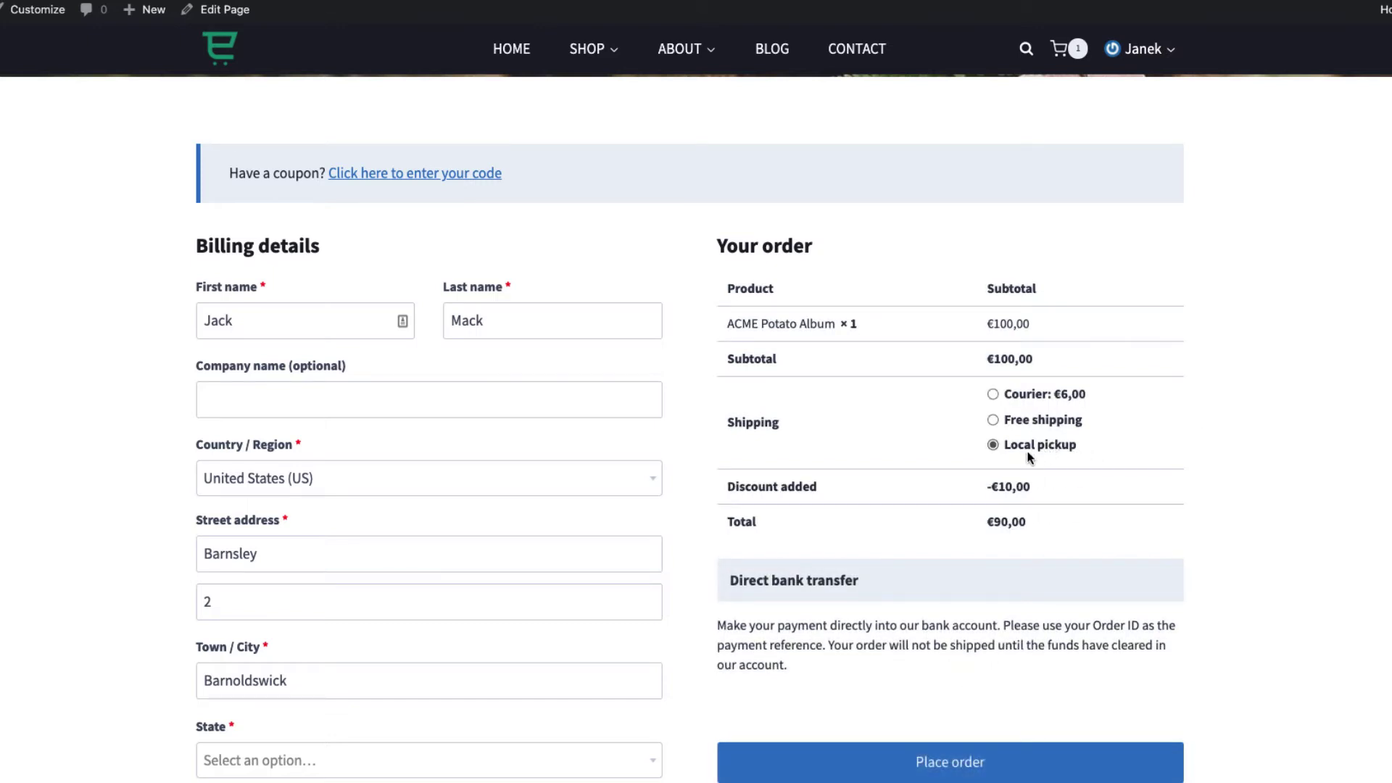
drag(843, 493, 723, 494)
click(899, 255)
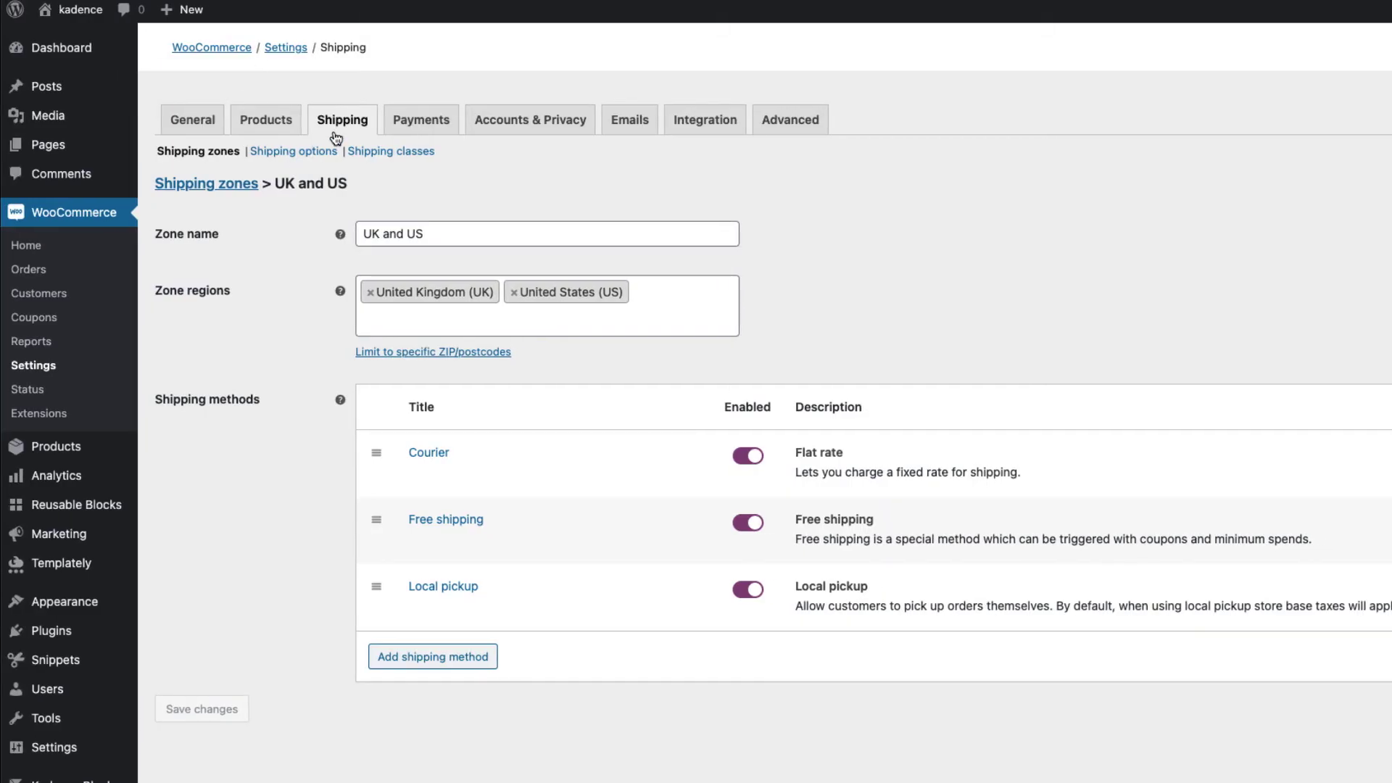
mouse_move(429, 549)
click(435, 660)
click(667, 432)
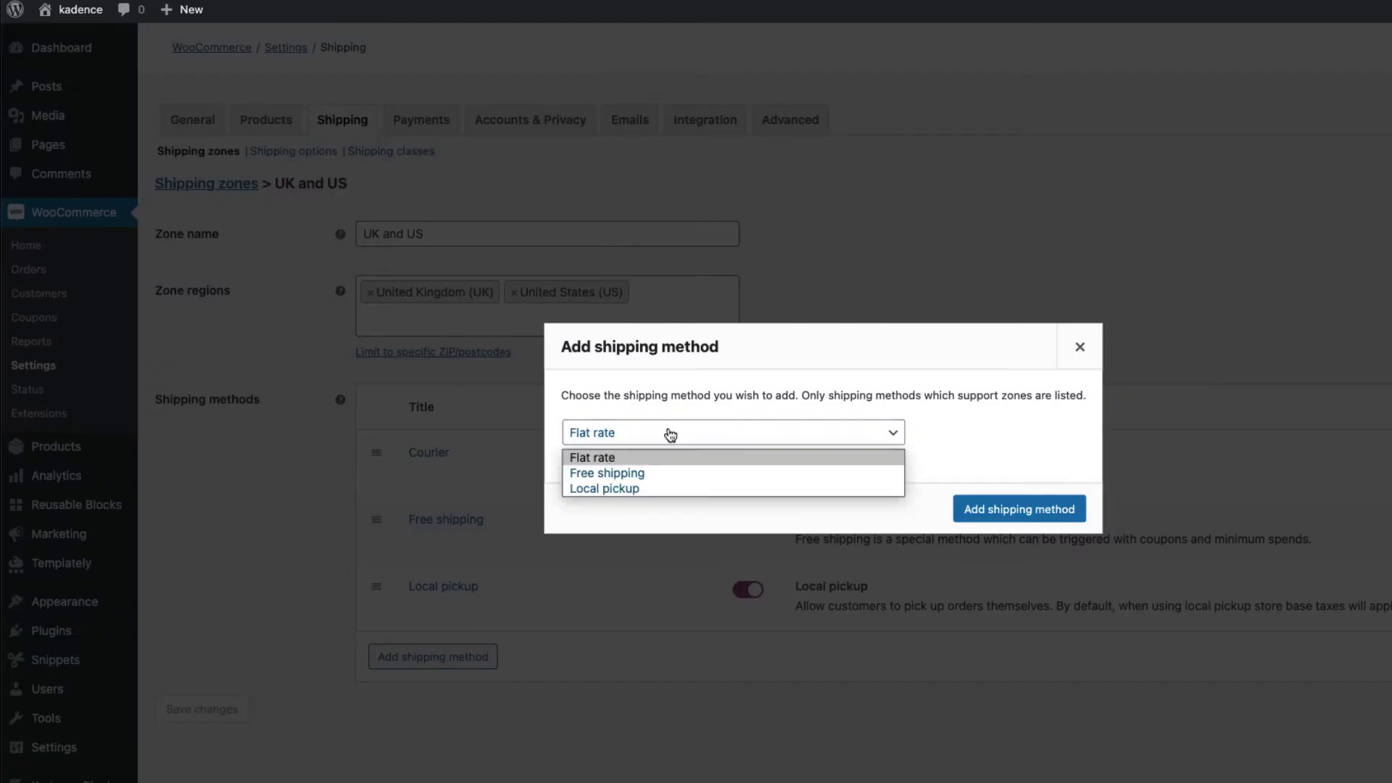
click(617, 493)
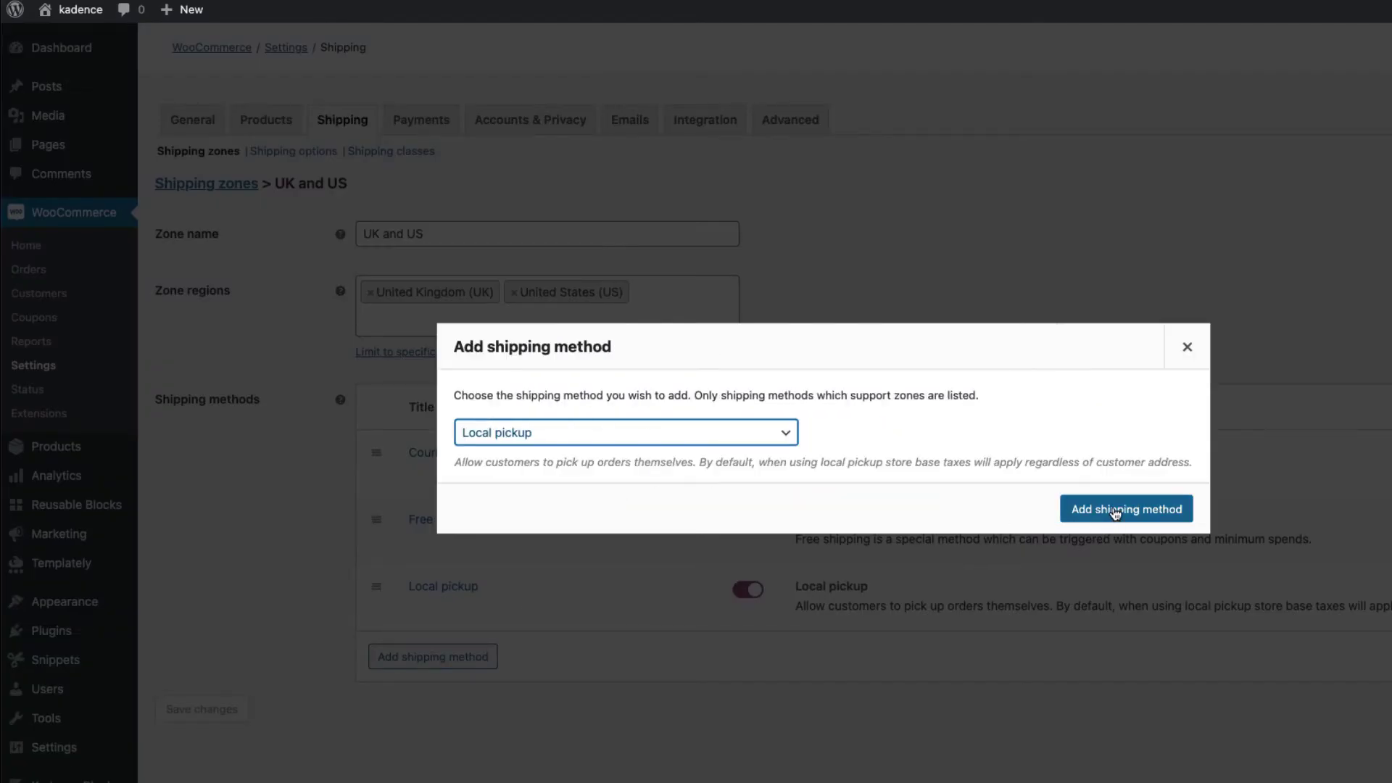
click(1154, 509)
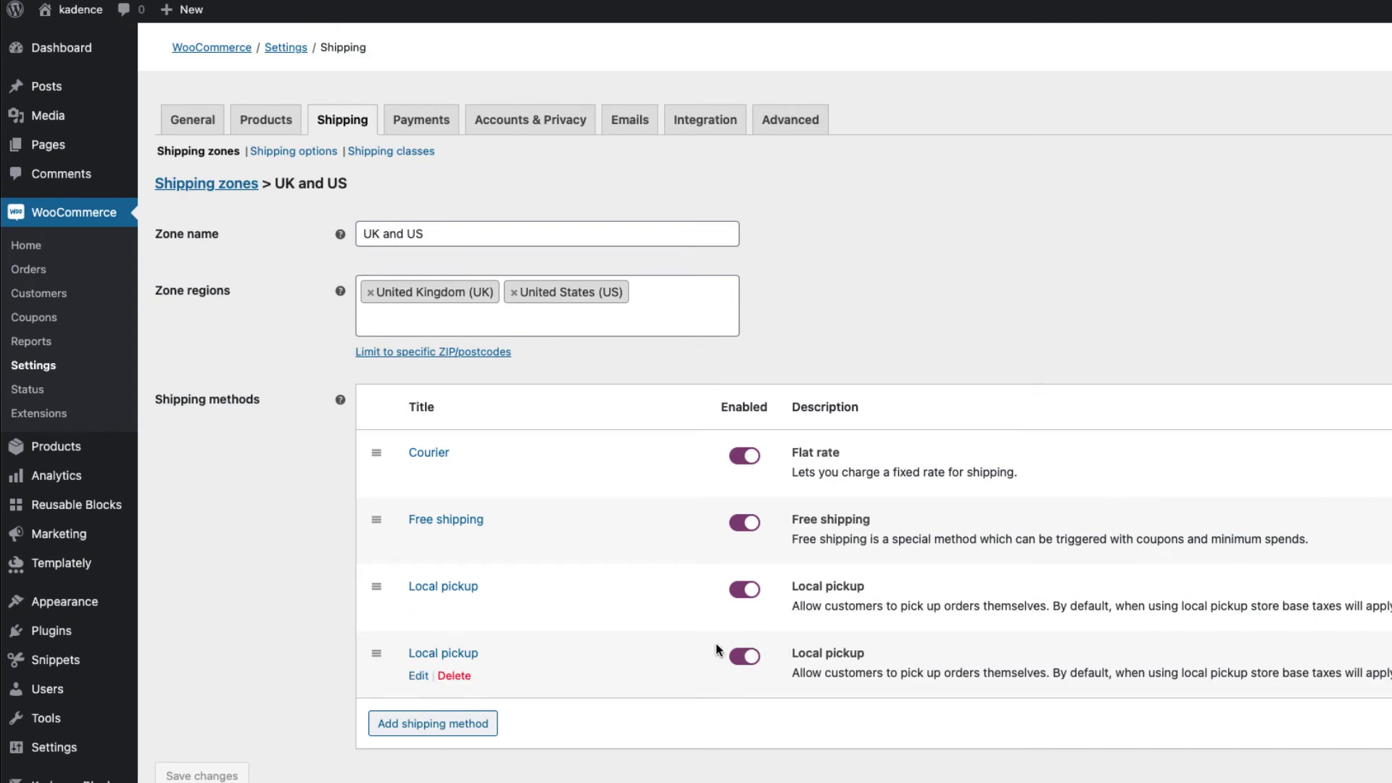
click(454, 675)
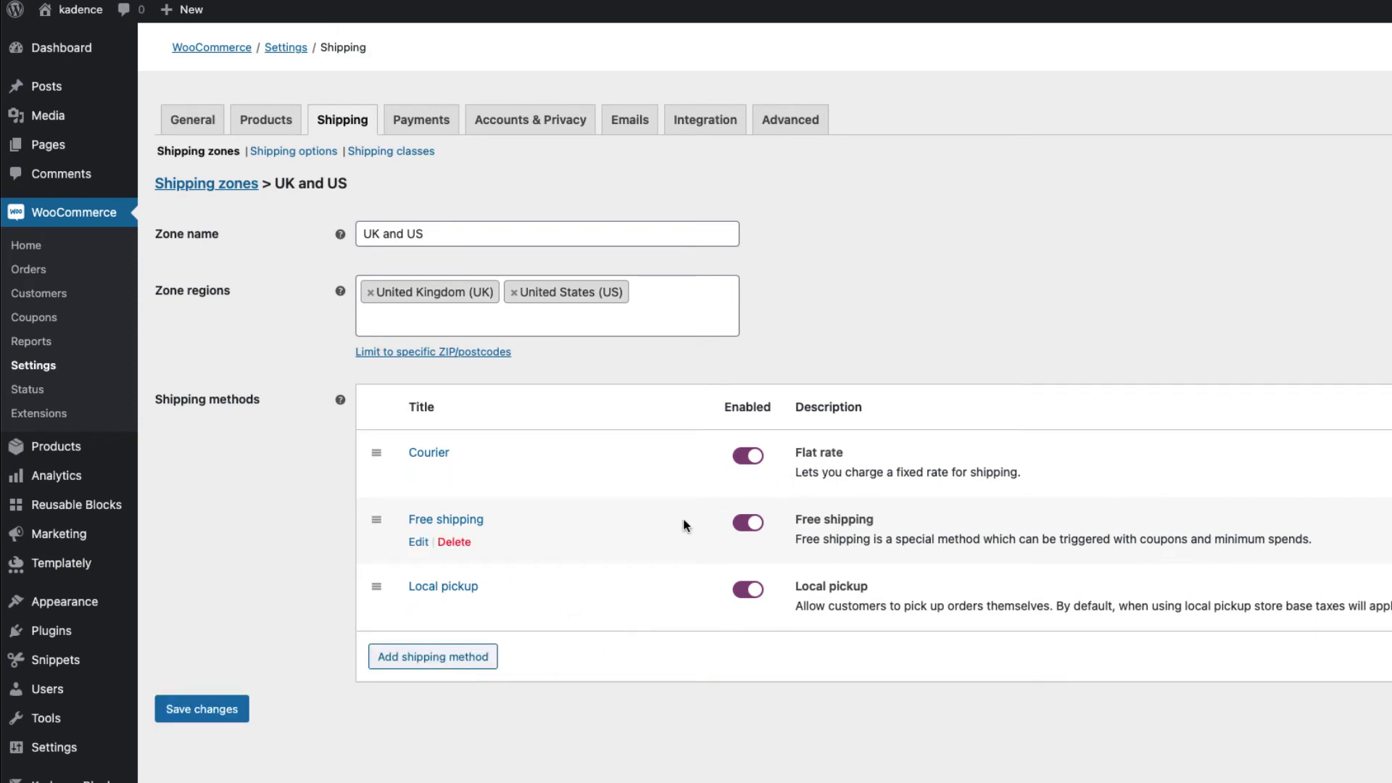
click(214, 714)
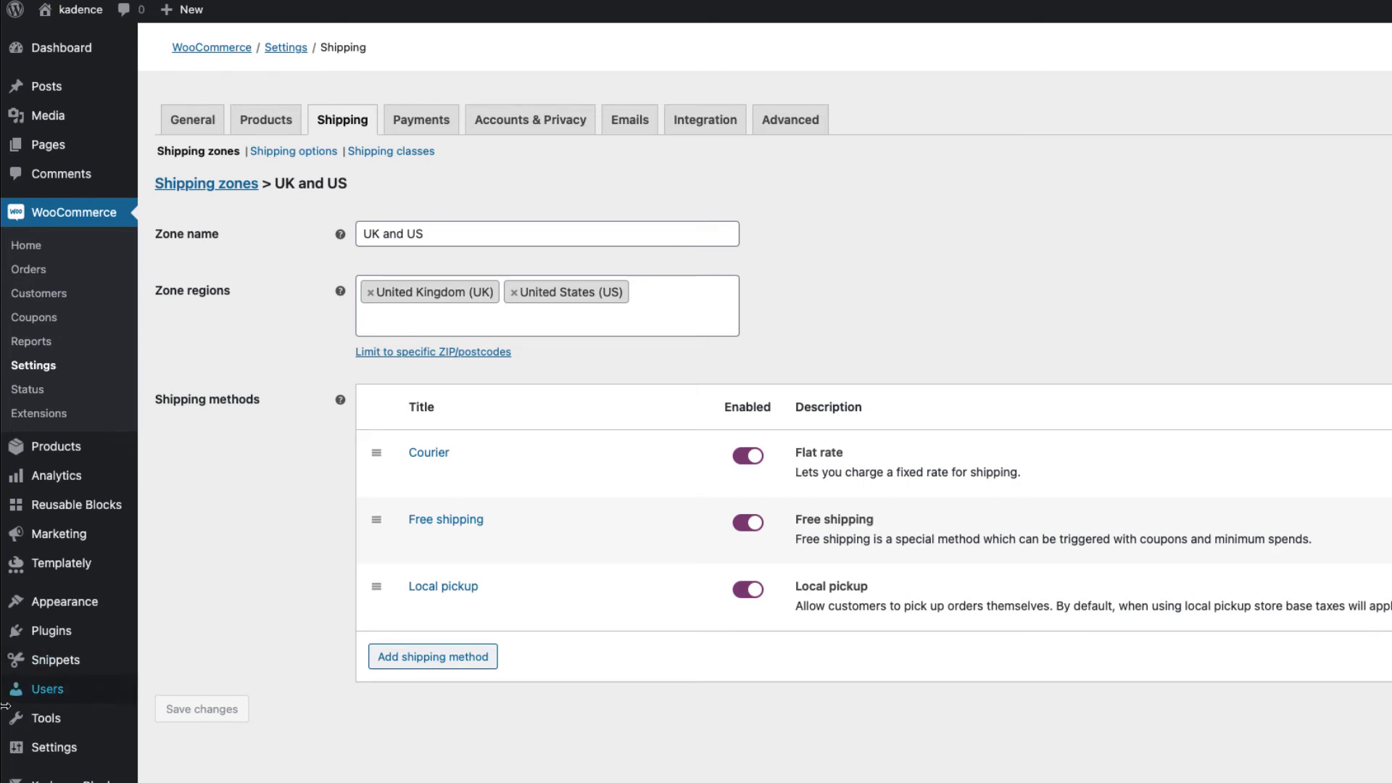
Search Add Plugins for 'code snippets' and confirm Code Snippets is already active
mouse_move(108, 637)
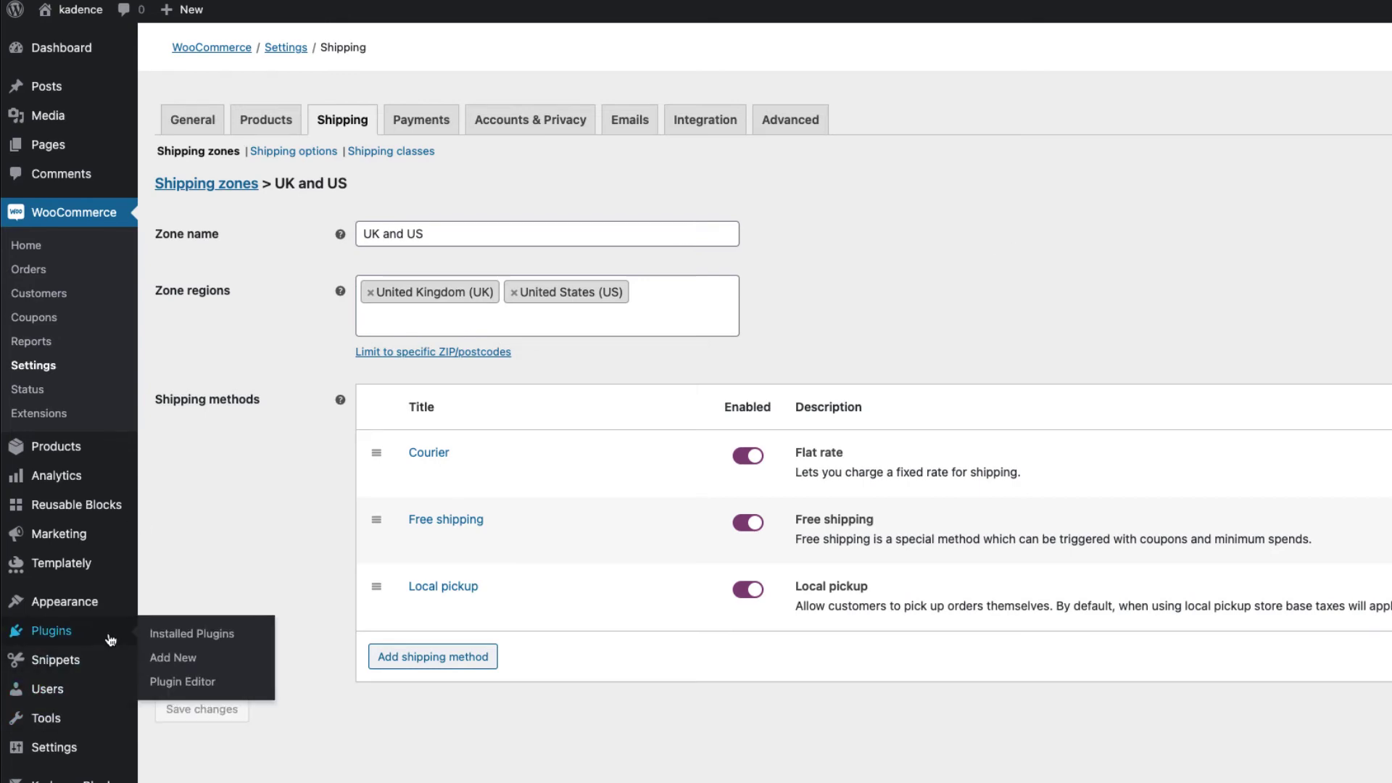
click(189, 661)
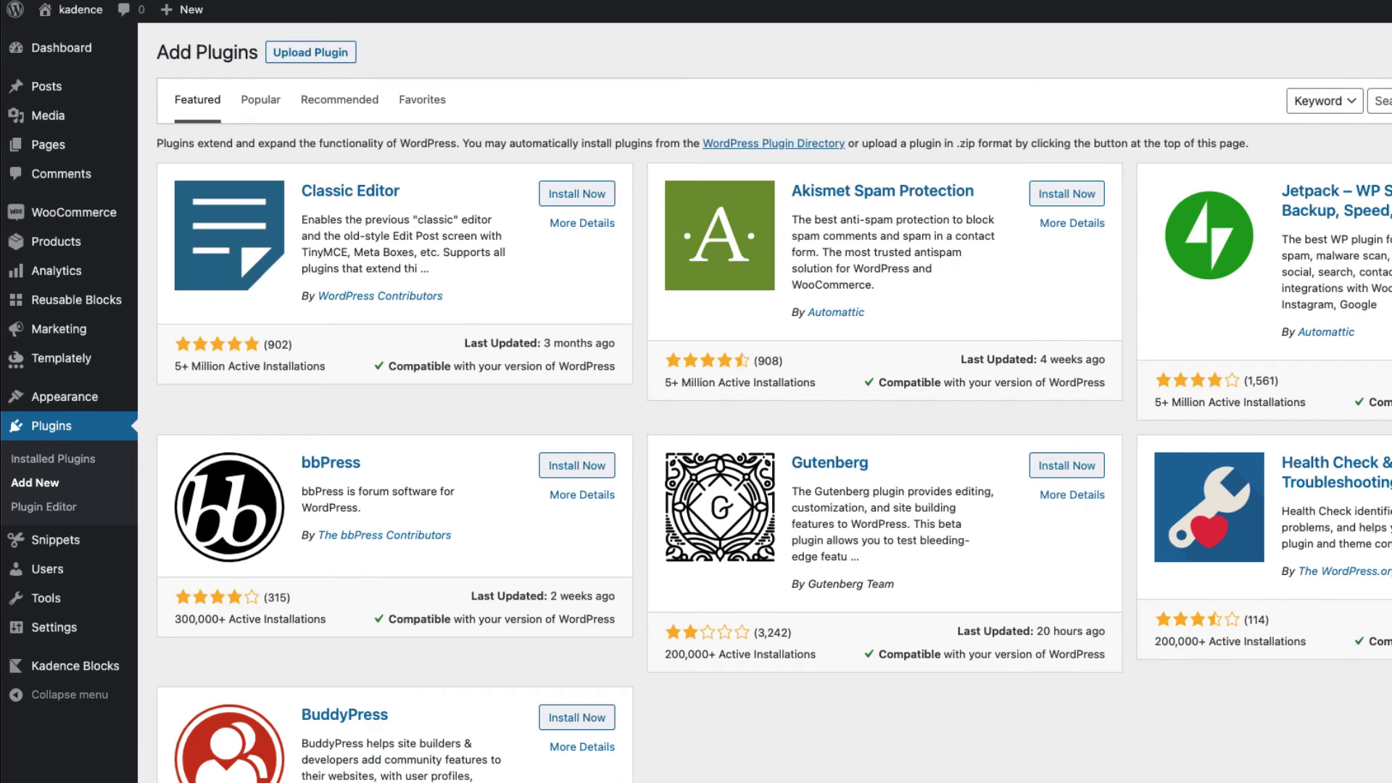
text(code snippets)
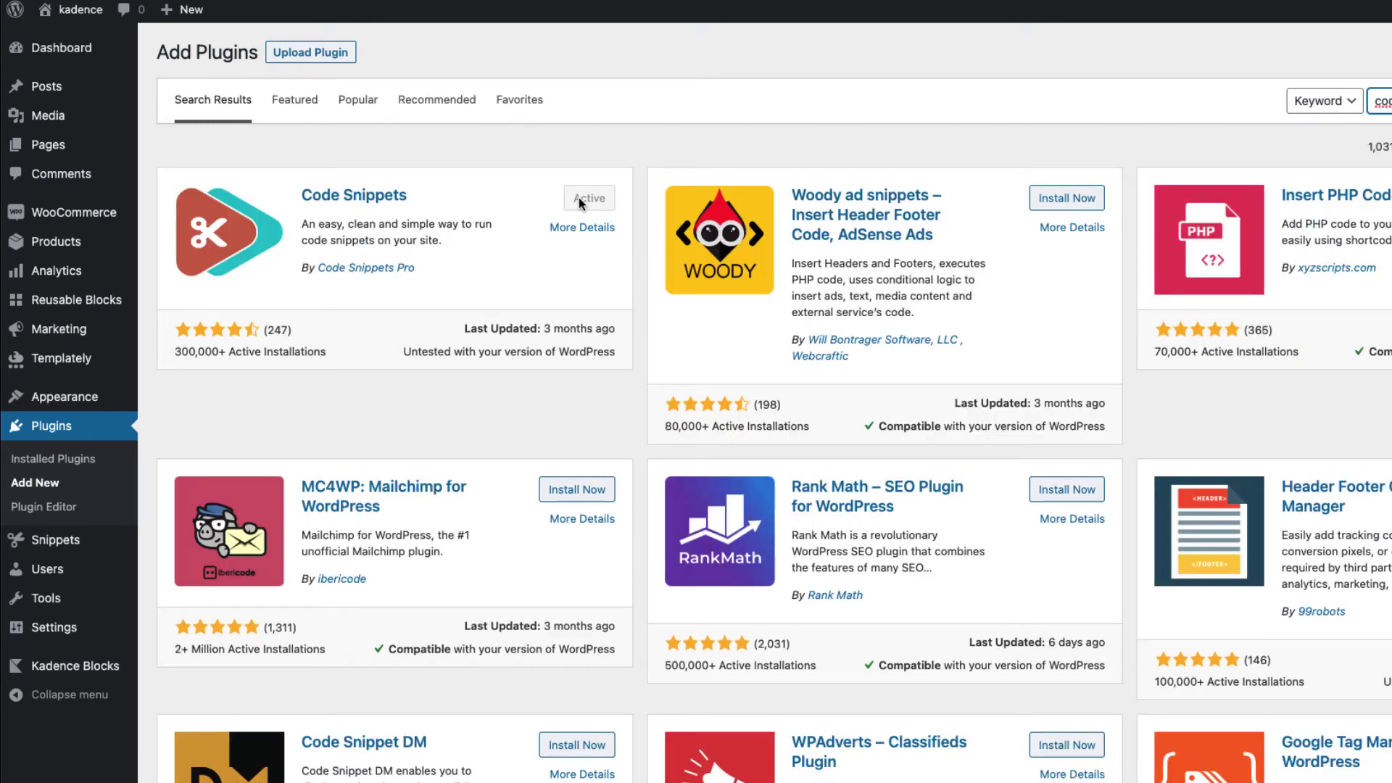
mouse_move(68, 548)
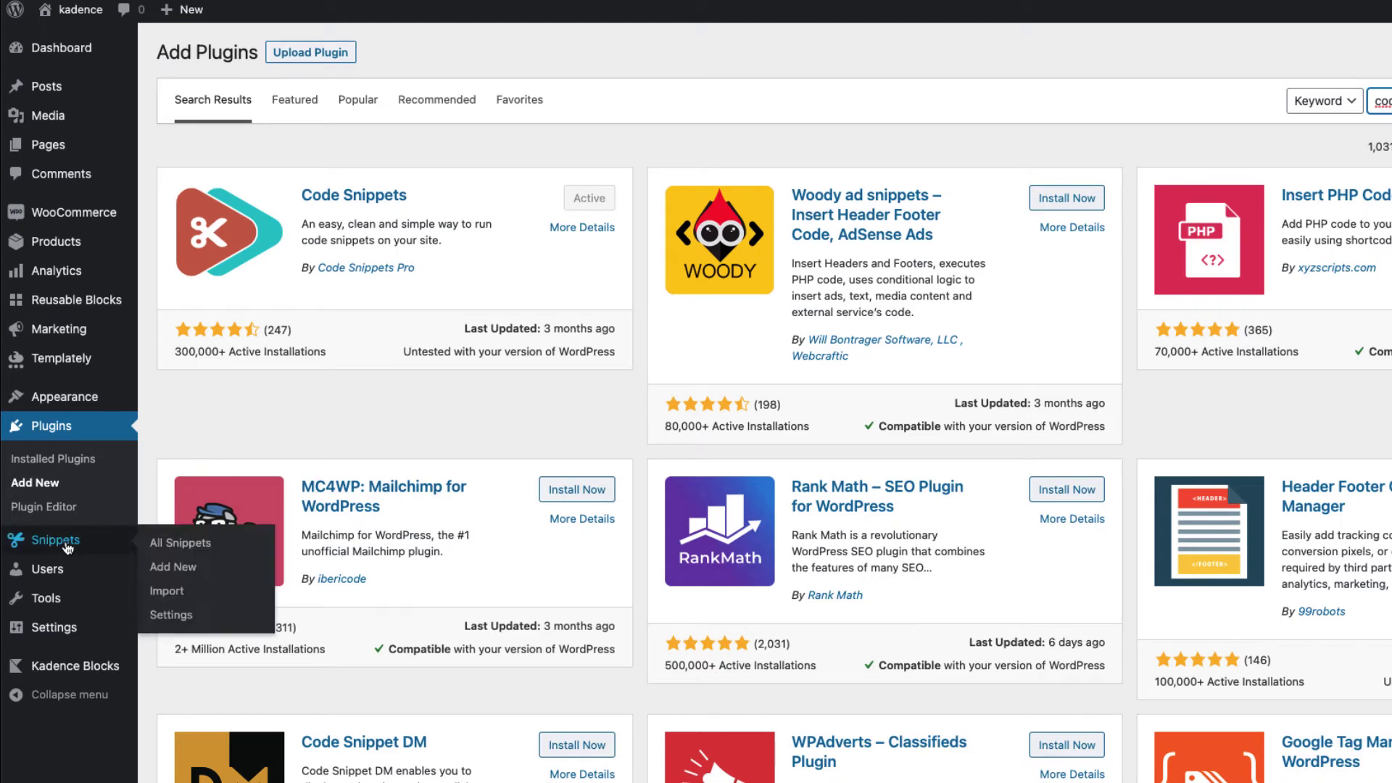
Add a new snippet titled 'Local pickup discount' and paste the discount PHP code
click(178, 572)
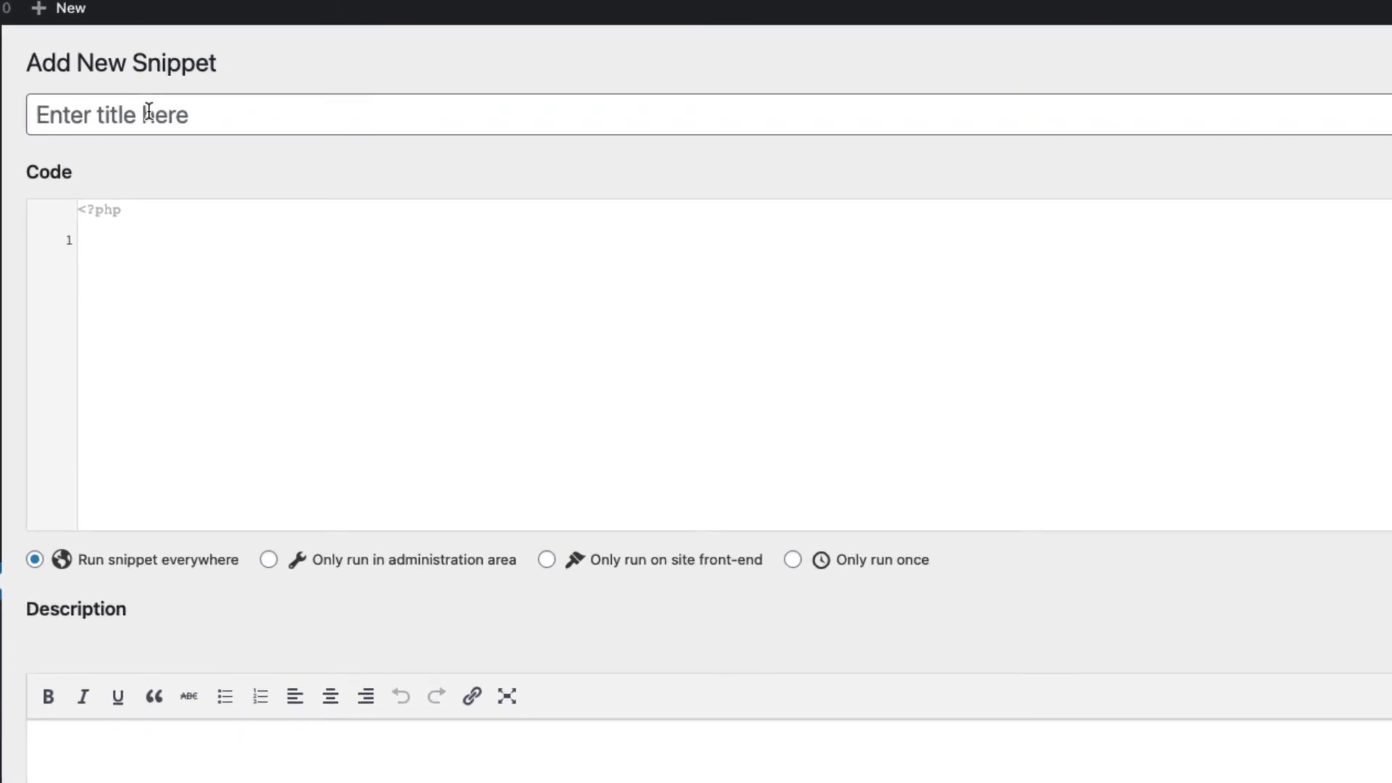
click(148, 112)
text(Local pickup discount)
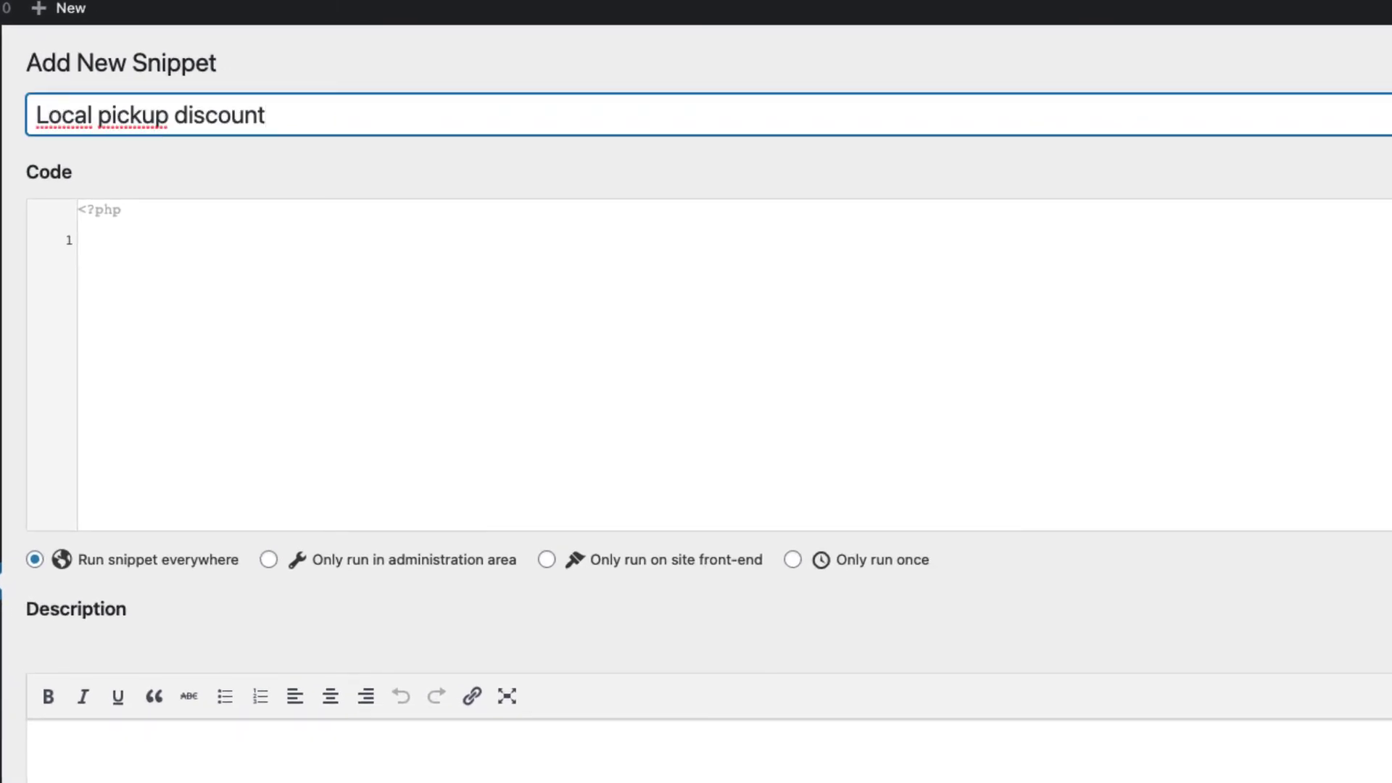
click(185, 233)
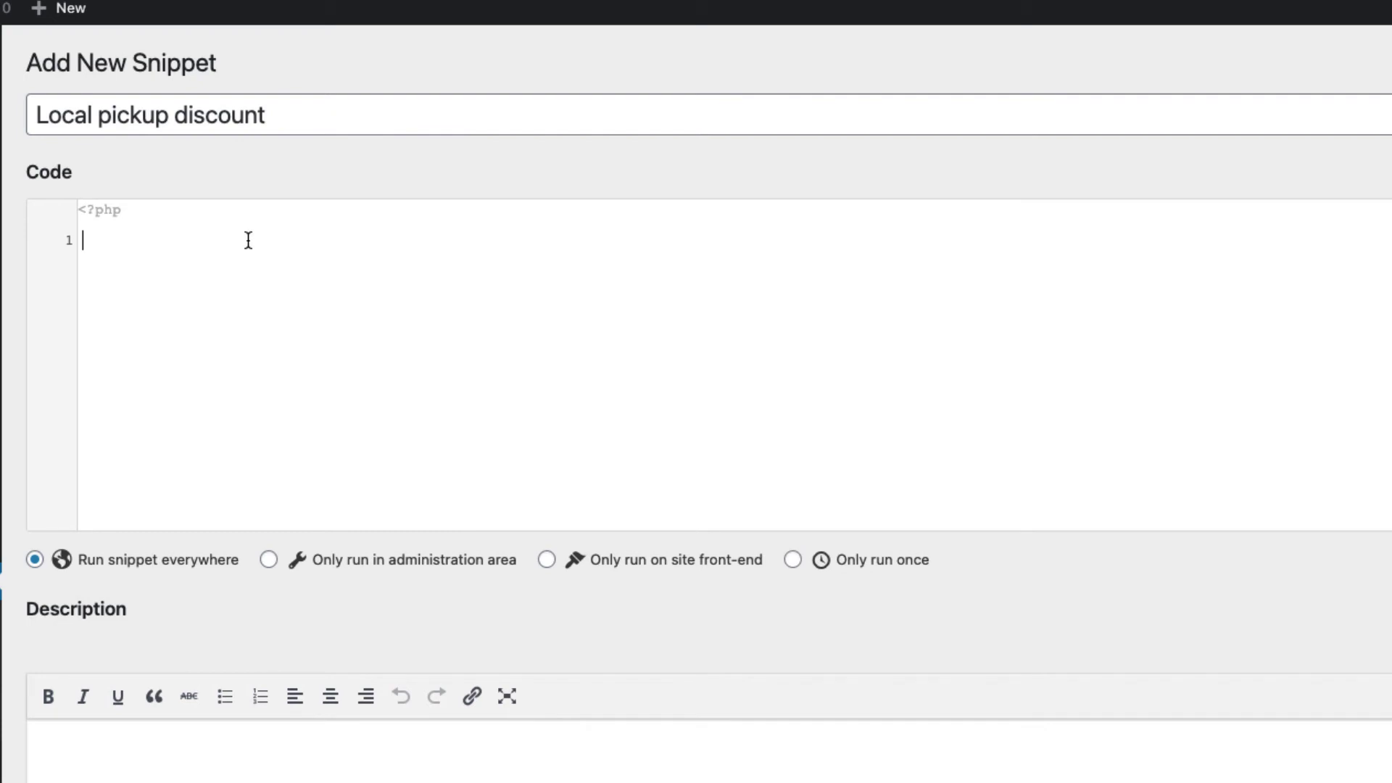
text(function local_pickup_discount( $cart ) {   $chosen_methods = WC()->session->get( 'chosen_shipping_methods' );   $chosen_shipping_no_ajax = $chosen_methods[0];   if ( 0 === strpos( $chosen_shipping_no_ajax, 'local_pickup' ) ) {     $discount = $cart->subtotal * 0.1;     $cart->add_fee( __( 'Discount added', 'yourtext-domain' ) , -$discount );   } } add_action( 'woocommerce_cart_calculate_fees', 'local_pickup_discount');)
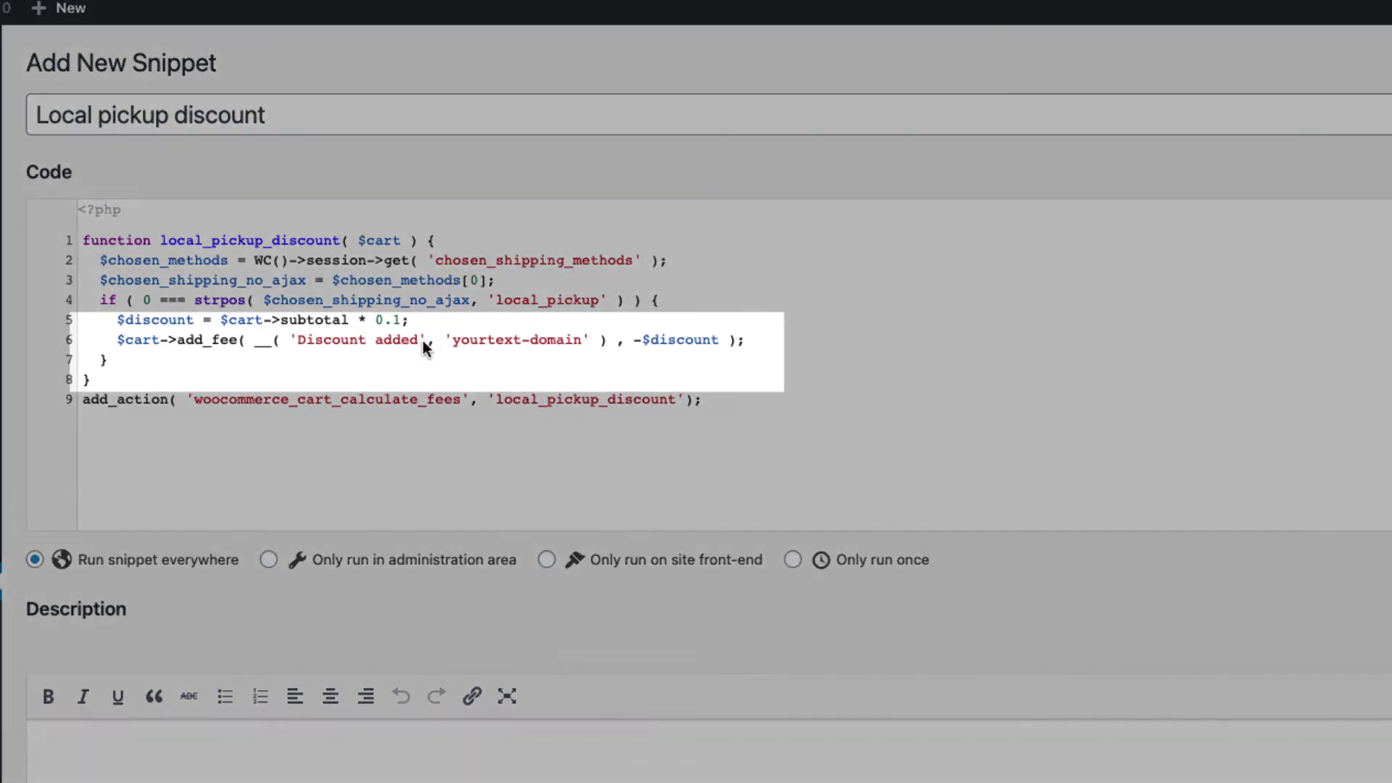
Match the 'Discount added' label in code and checkout, then start changing line 5's 0.1 multiplier
click(421, 341)
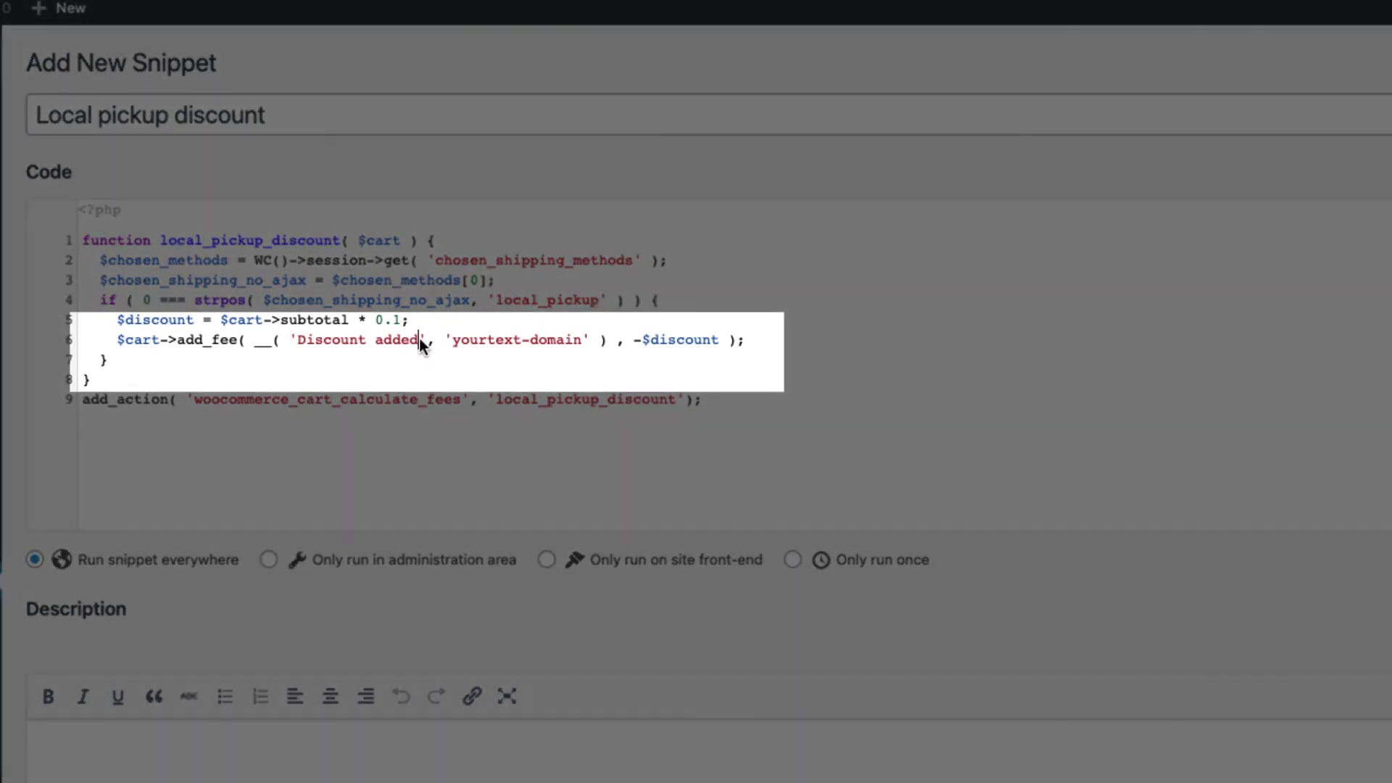
drag(304, 345, 298, 345)
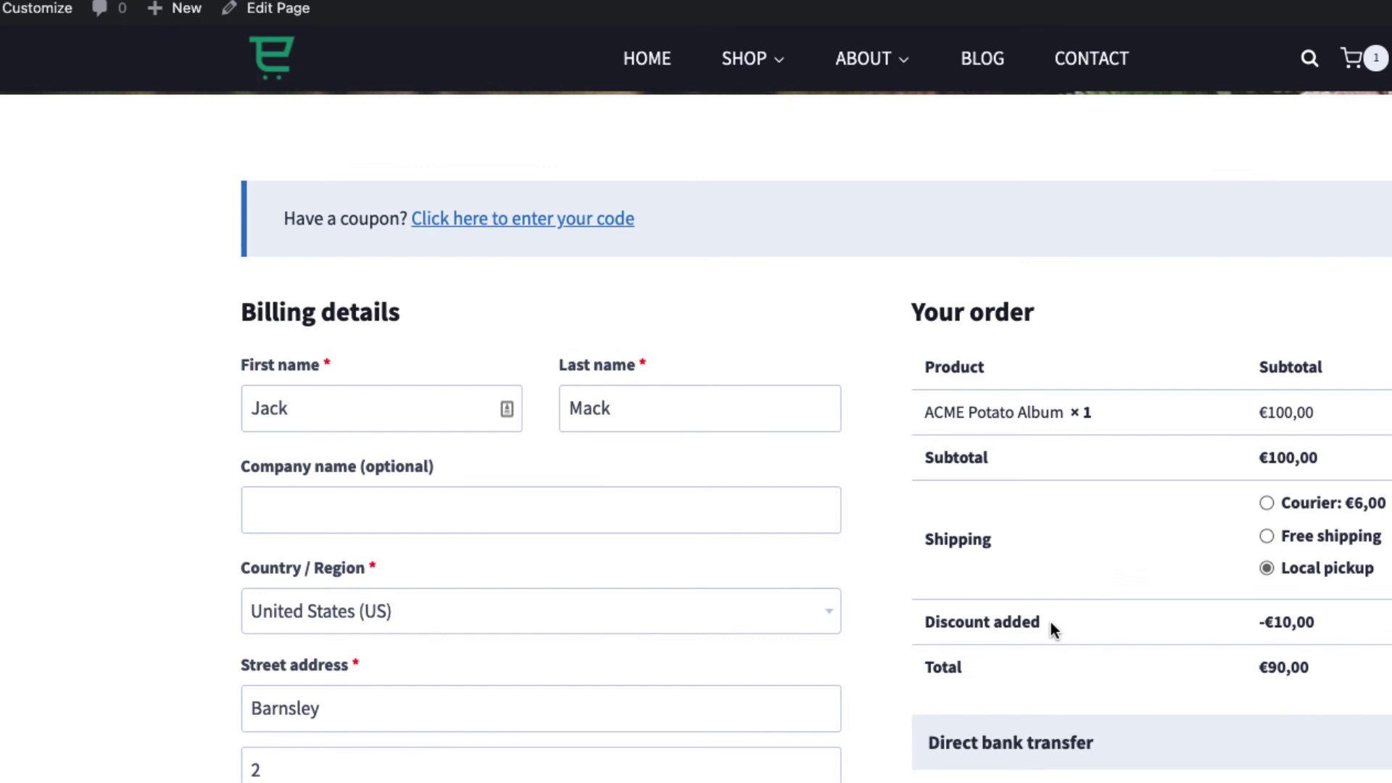
drag(1051, 624, 922, 624)
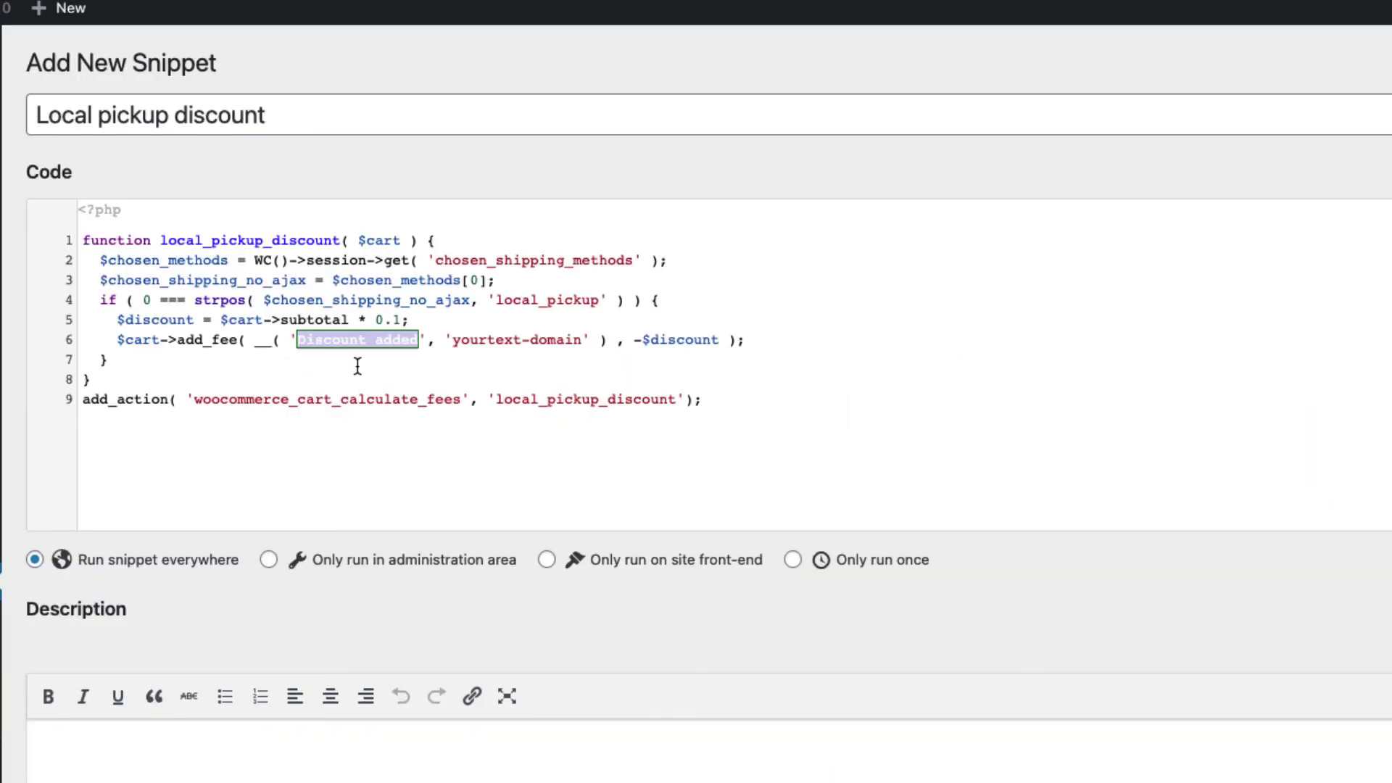
drag(405, 320, 374, 320)
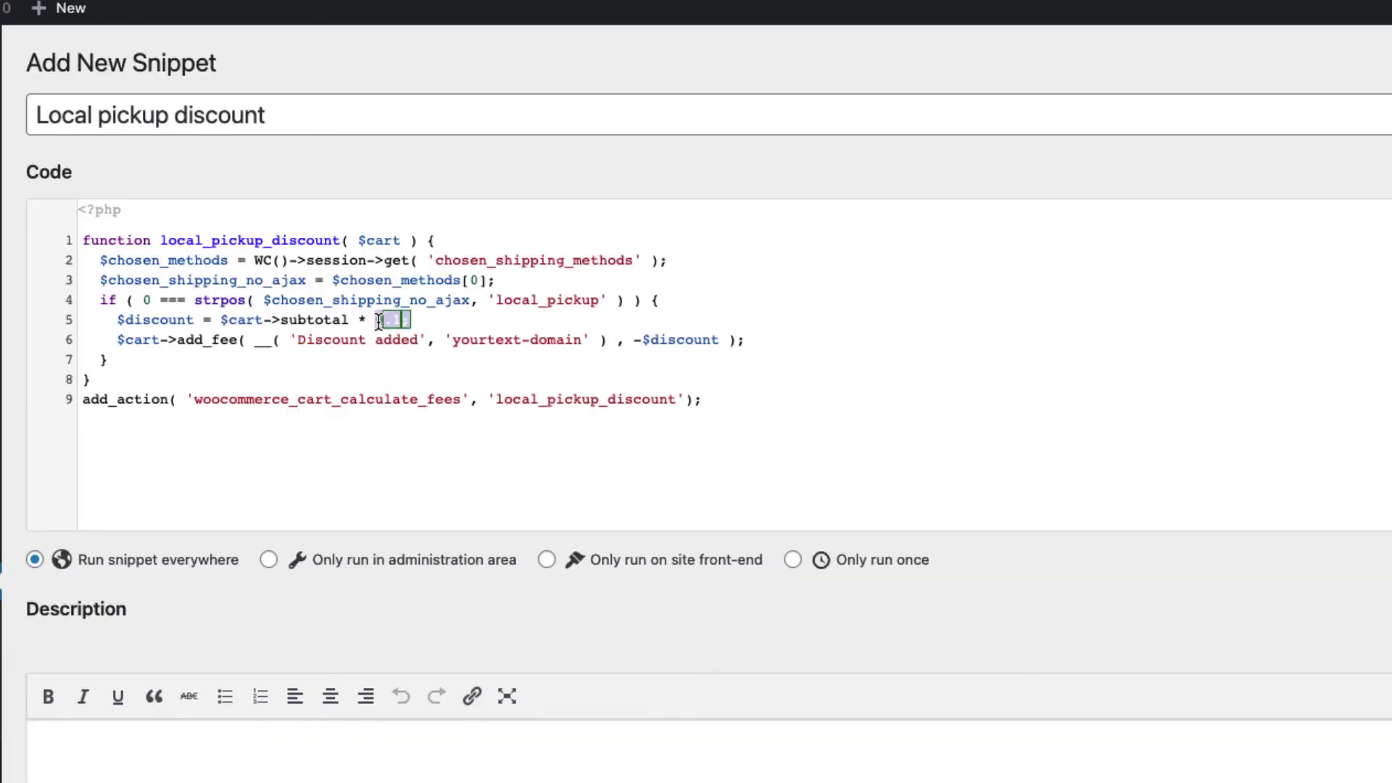
text(0.1;)
key(Left)
key(BackSpace)
Complete the 0.05 rate, restrict the snippet to the site front-end, and save and activate it
text(05)
scroll(552, 438, down, 5)
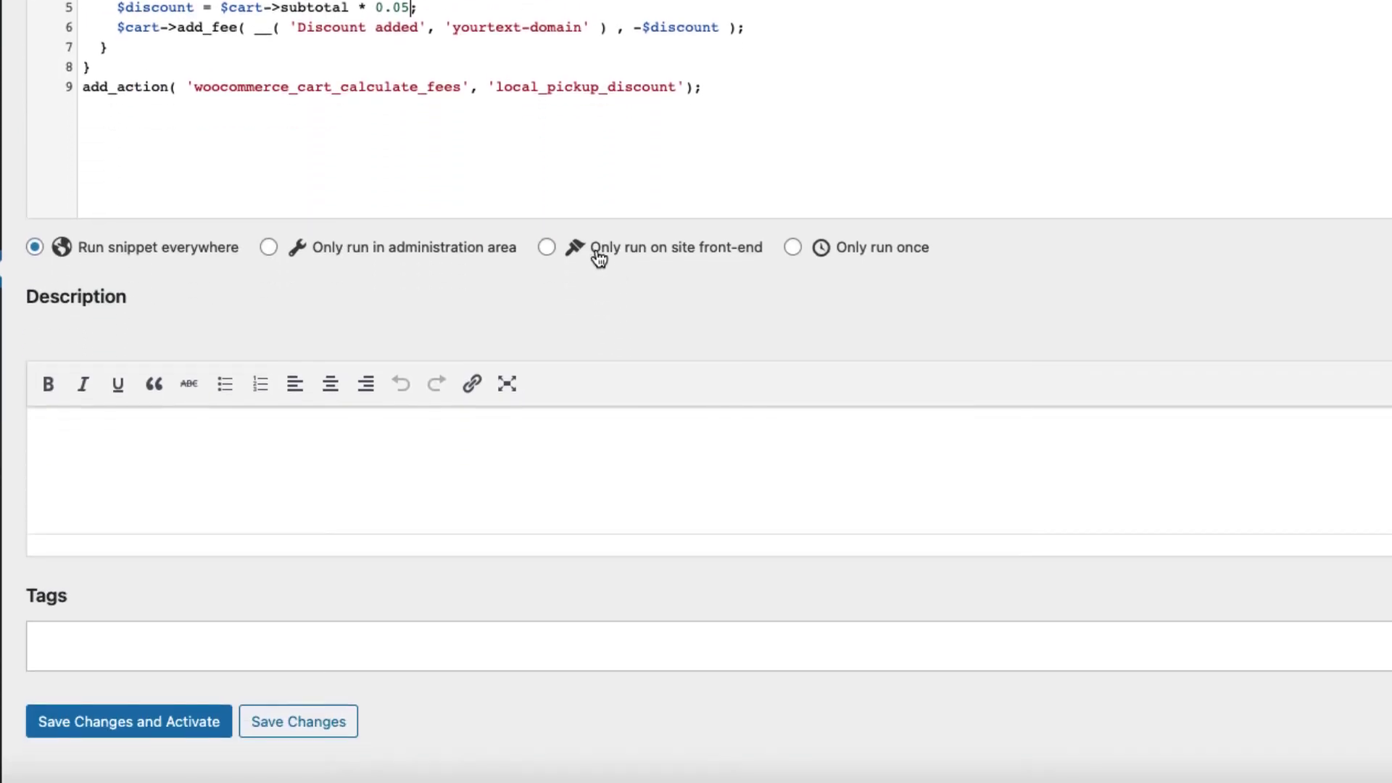
click(600, 255)
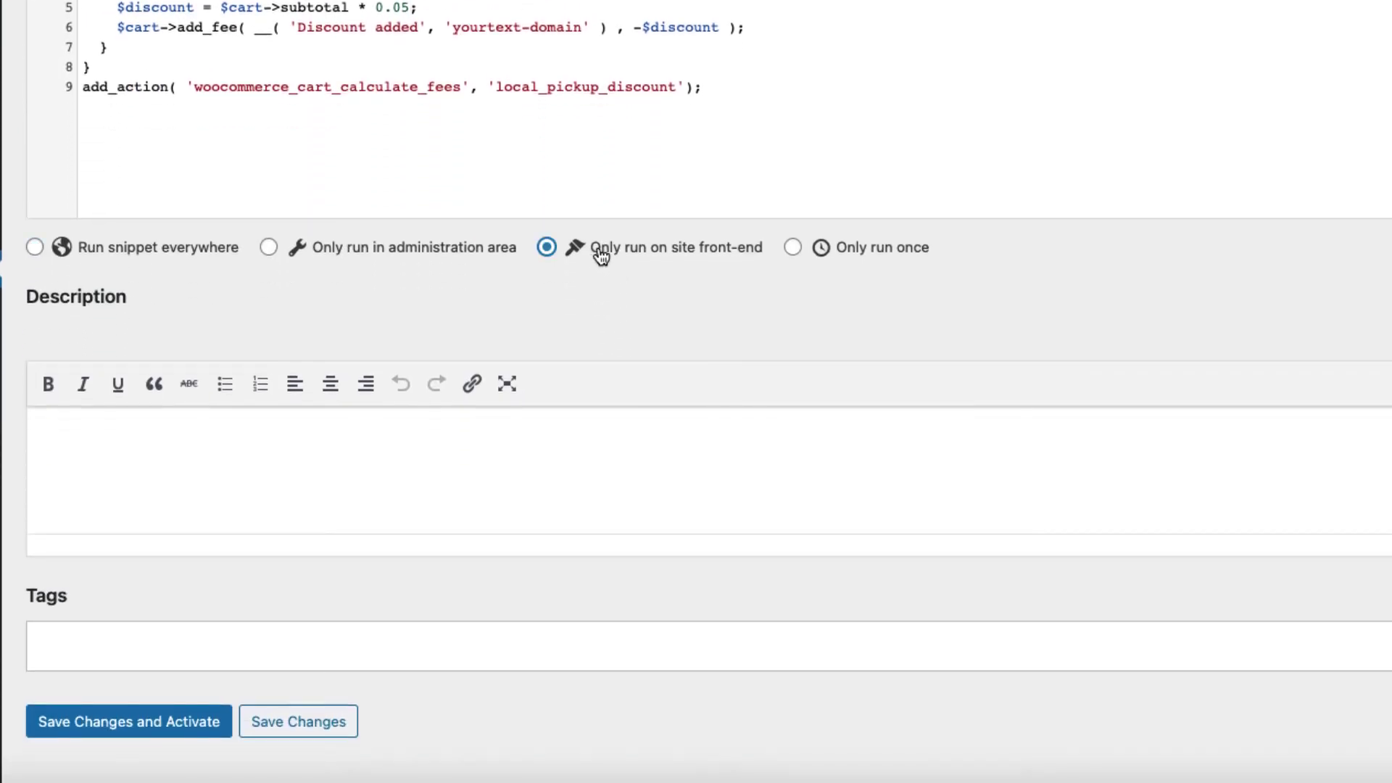
click(158, 727)
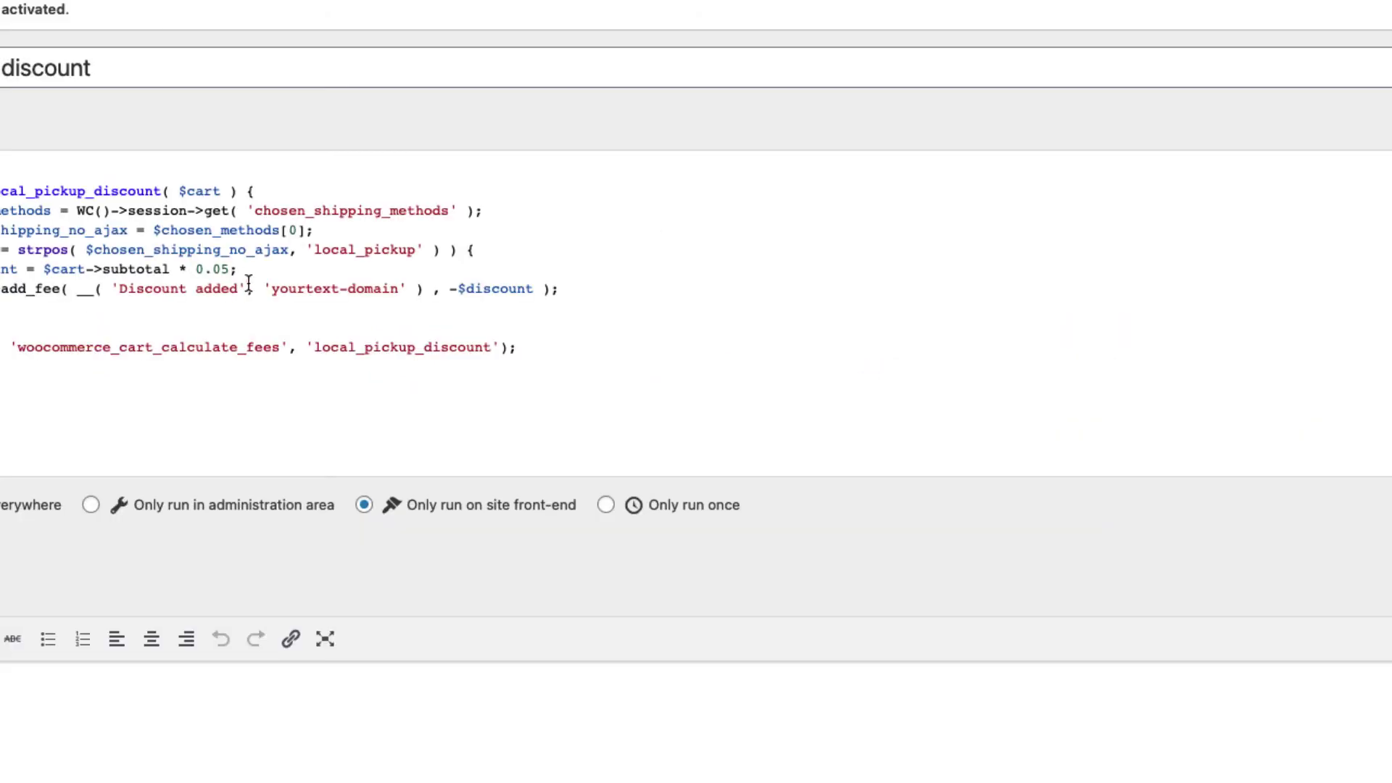
Change the discount rate on line 5 from 0.05 to 0.15
click(226, 269)
key(BackSpace)
text(6)
key(BackSpace)
text(1)
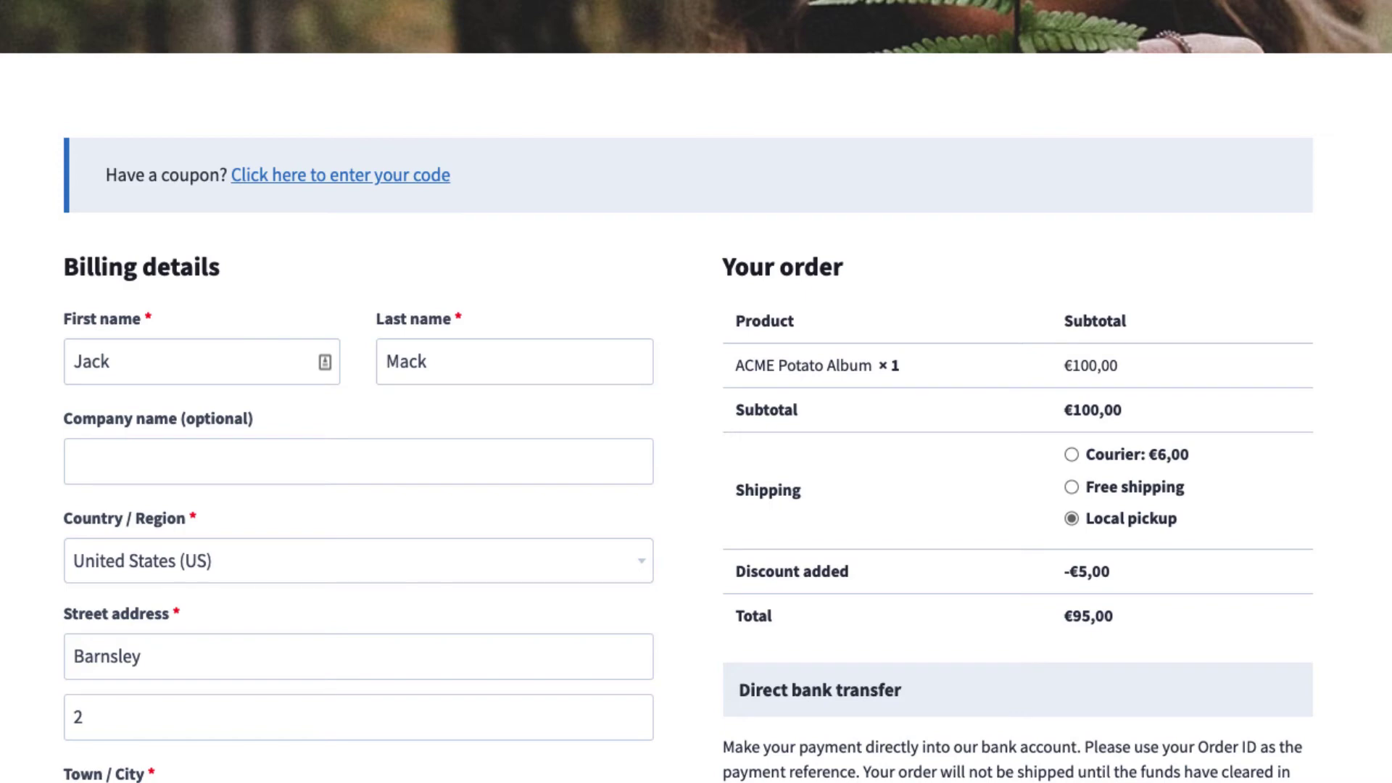
Reload the checkout to show the -€15,00 Discount added line and €85,00 total
key(super+r)
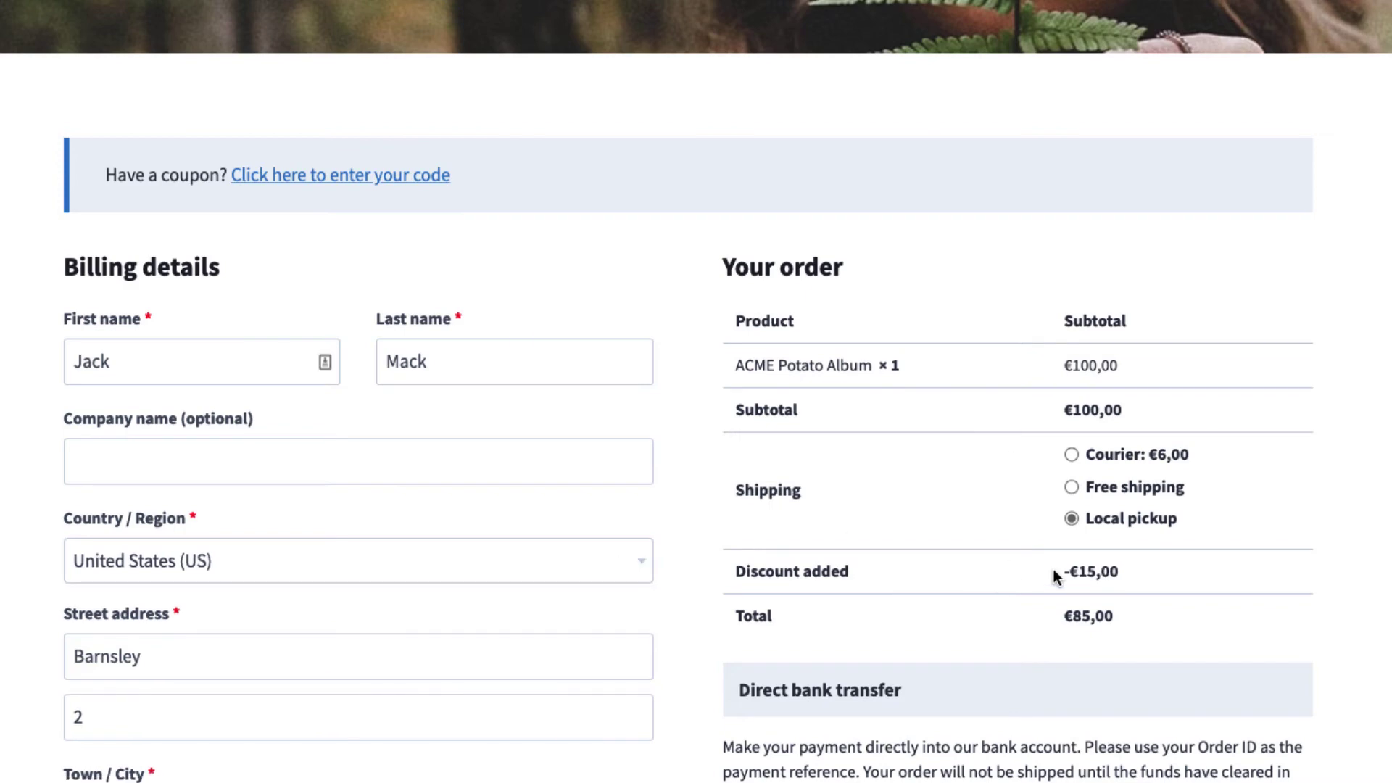